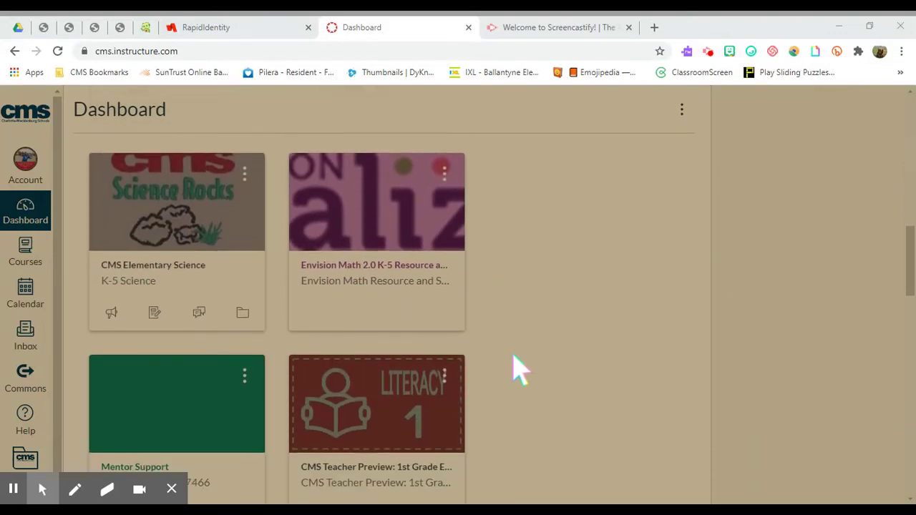
Find the third grade course card on the Dashboard and open its home page
scroll(519, 370, down, 6)
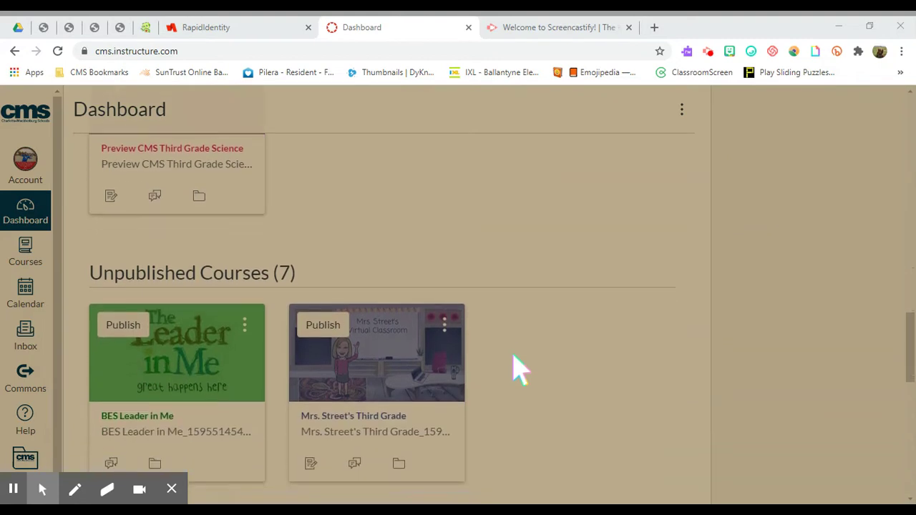
scroll(513, 368, down, 1)
scroll(513, 367, up, 2)
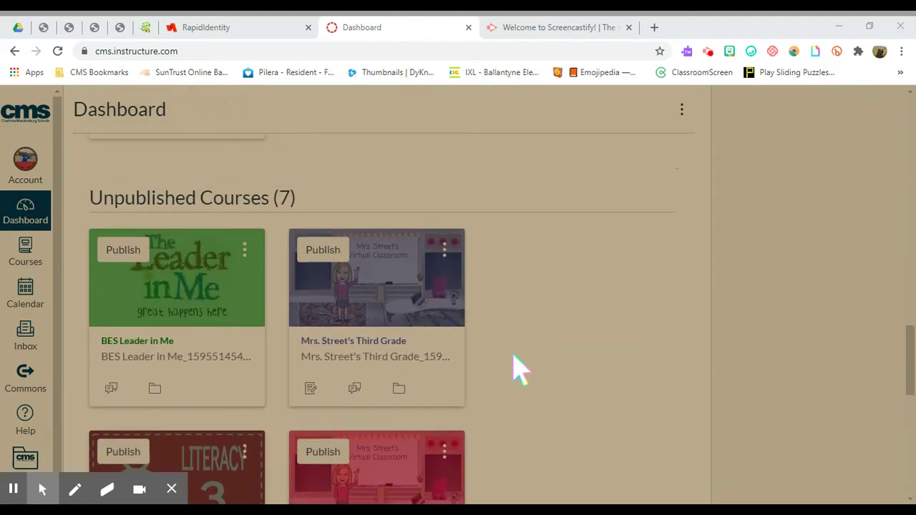
scroll(583, 304, down, 7)
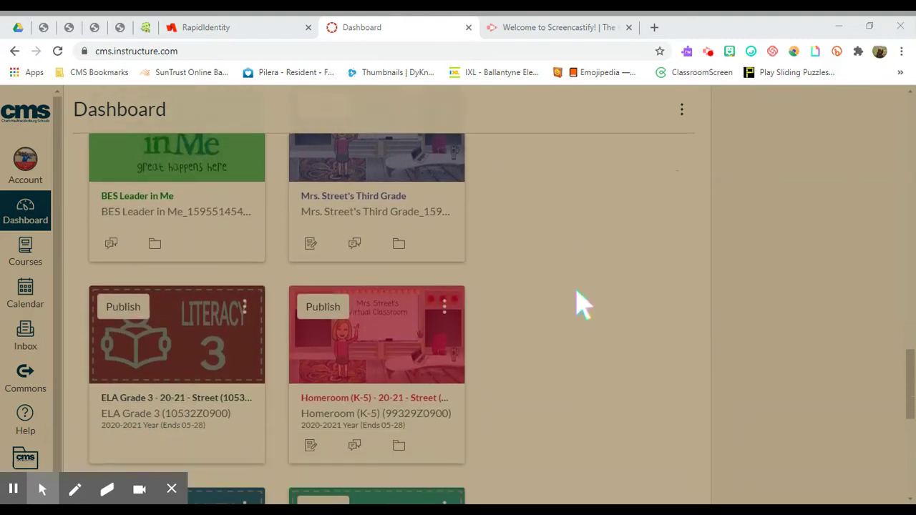
scroll(583, 304, down, 1)
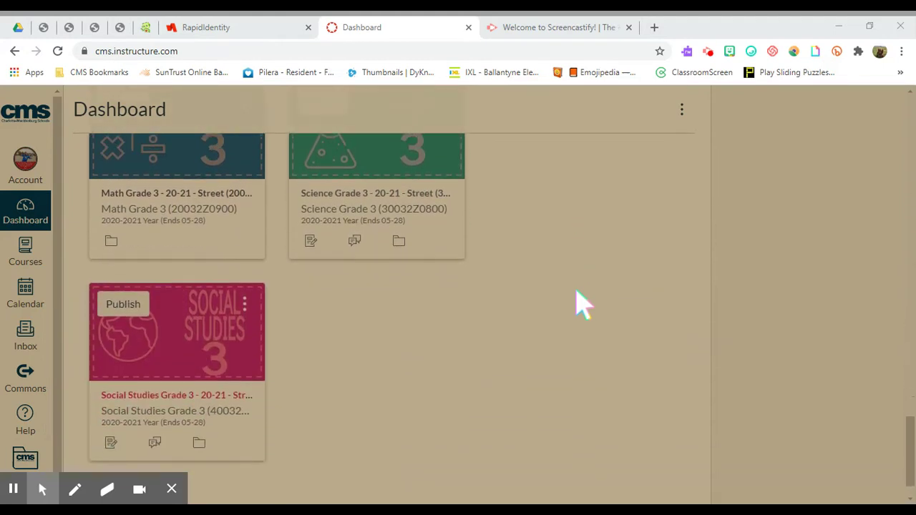
scroll(583, 304, up, 6)
scroll(583, 304, up, 1)
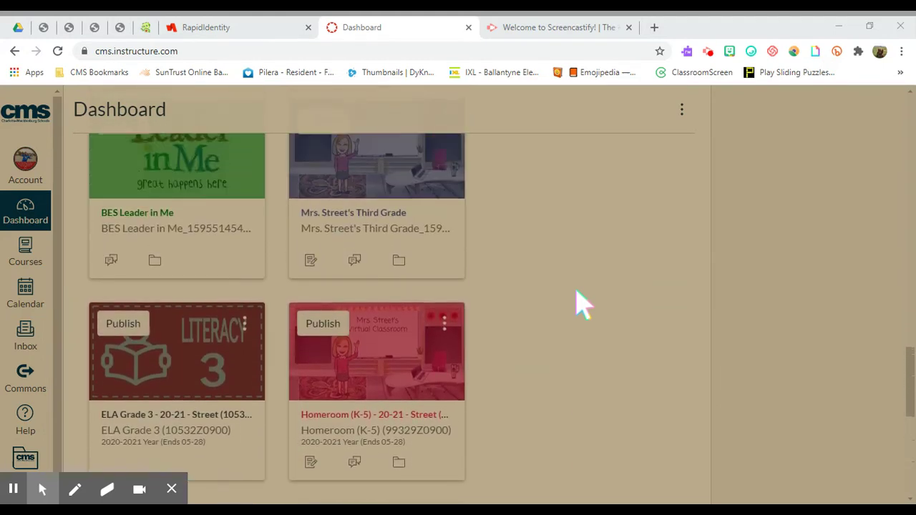
scroll(583, 304, down, 1)
scroll(580, 300, down, 1)
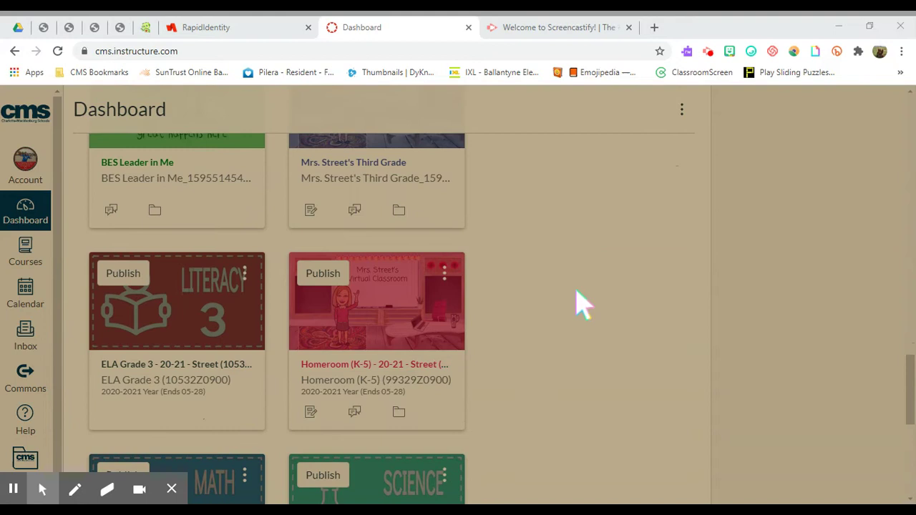
scroll(579, 300, up, 2)
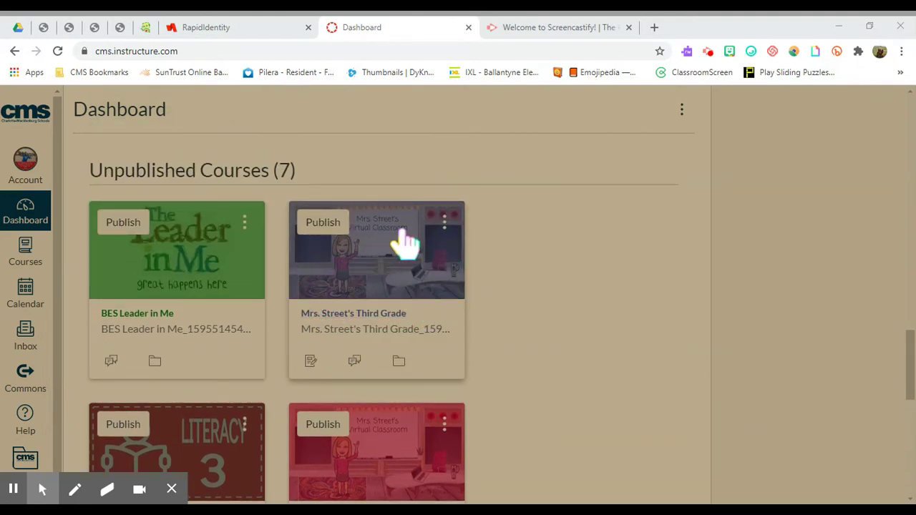
click(382, 274)
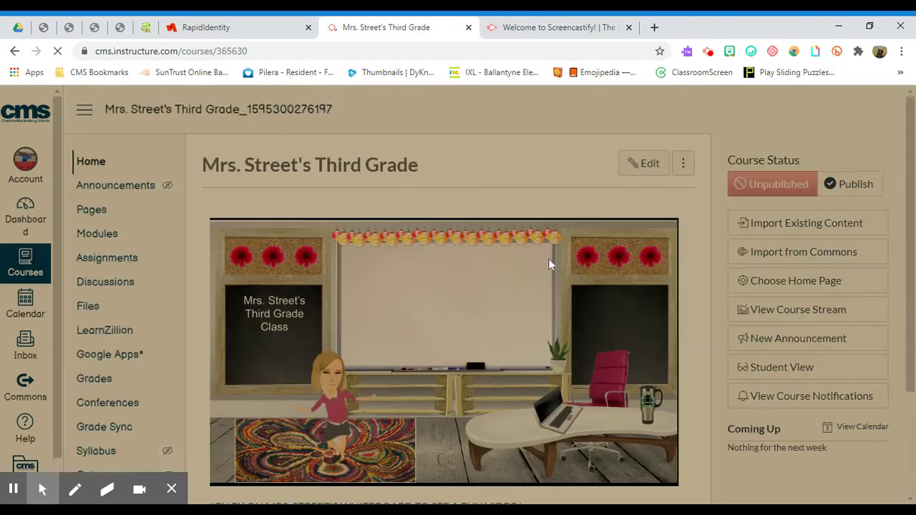
scroll(548, 262, down, 2)
scroll(547, 271, down, 1)
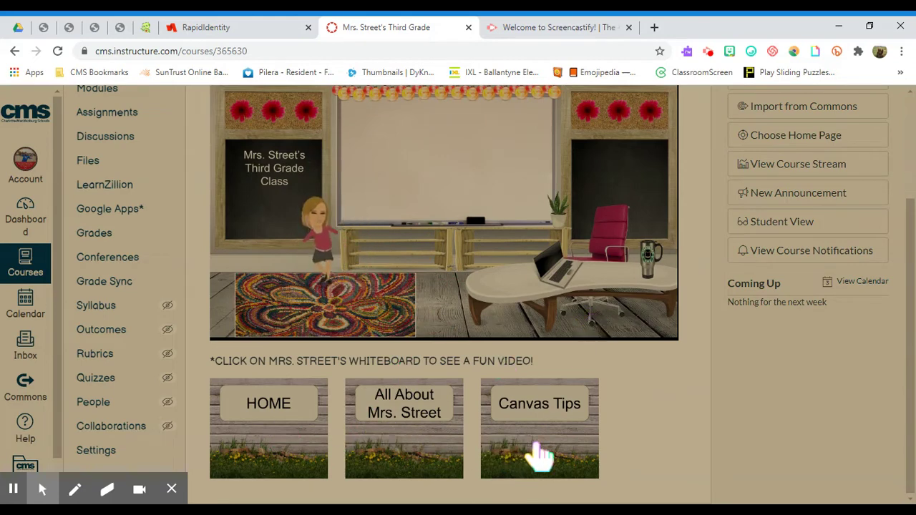
Open the HOME welcome page, review it, and show its three-dot page options menu
click(271, 411)
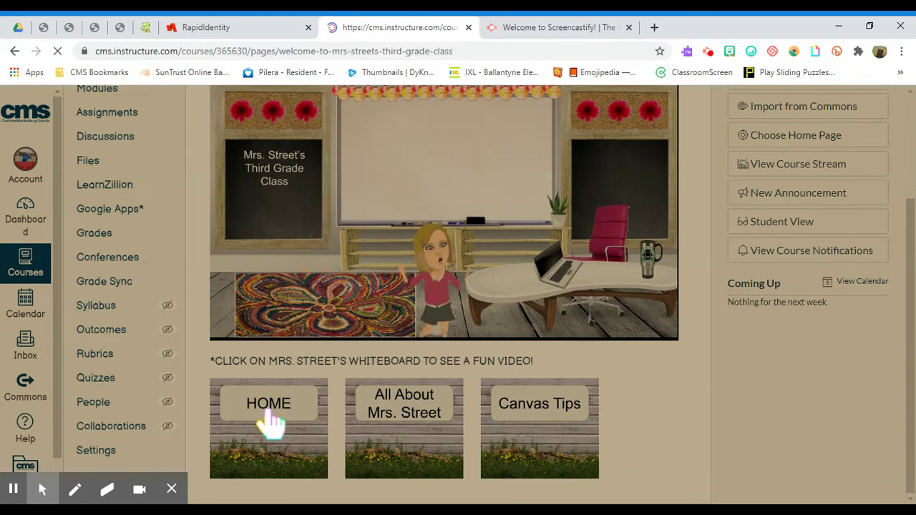
scroll(445, 372, down, 5)
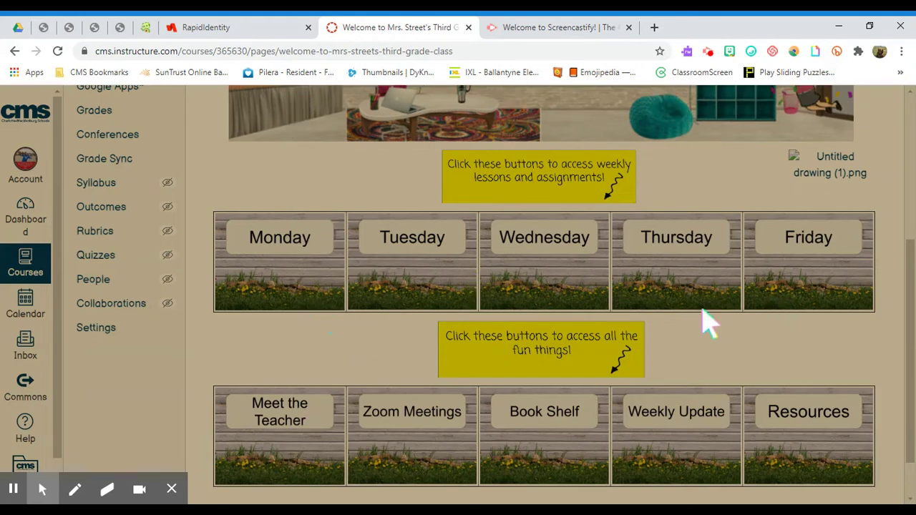
scroll(457, 295, up, 3)
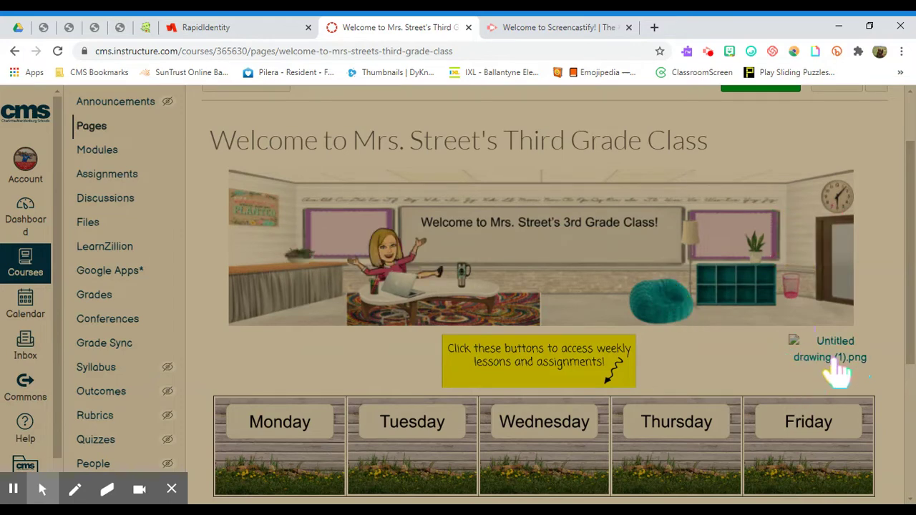
scroll(541, 290, up, 1)
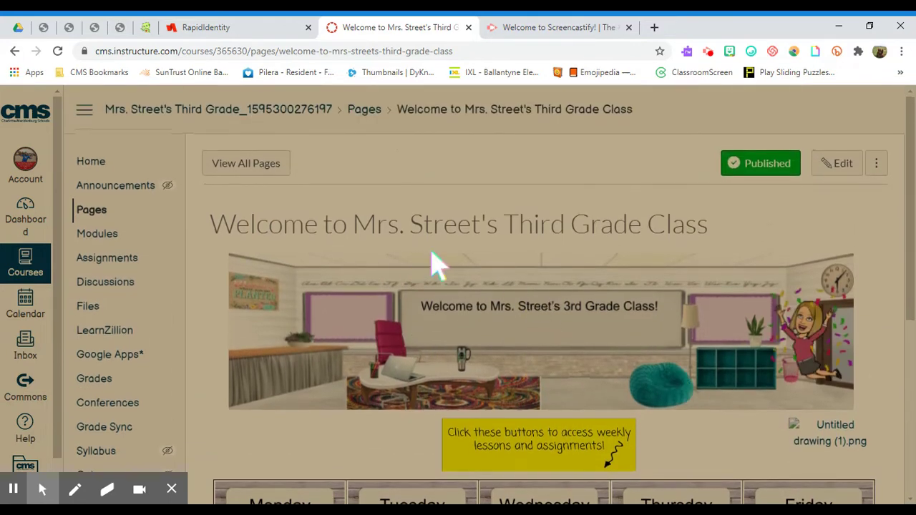
click(876, 165)
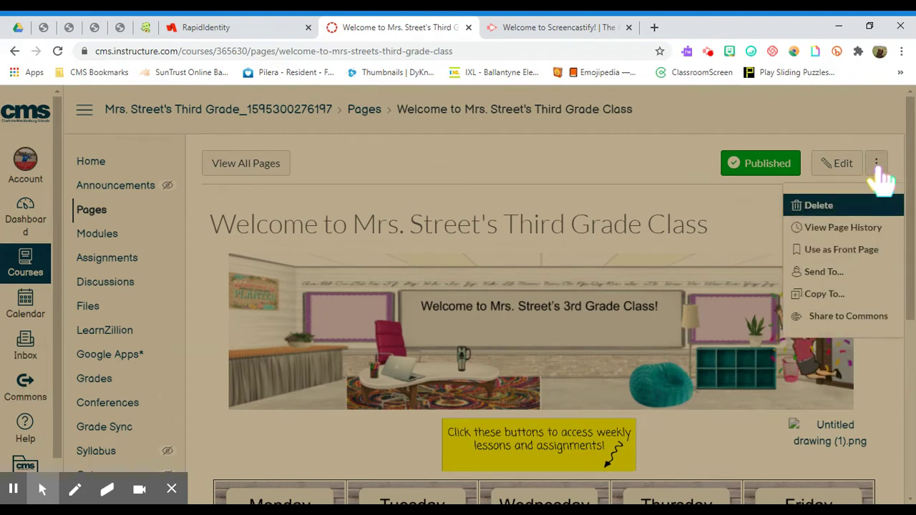
Start a Copy To for the welcome page and browse destination courses without choosing one
click(826, 297)
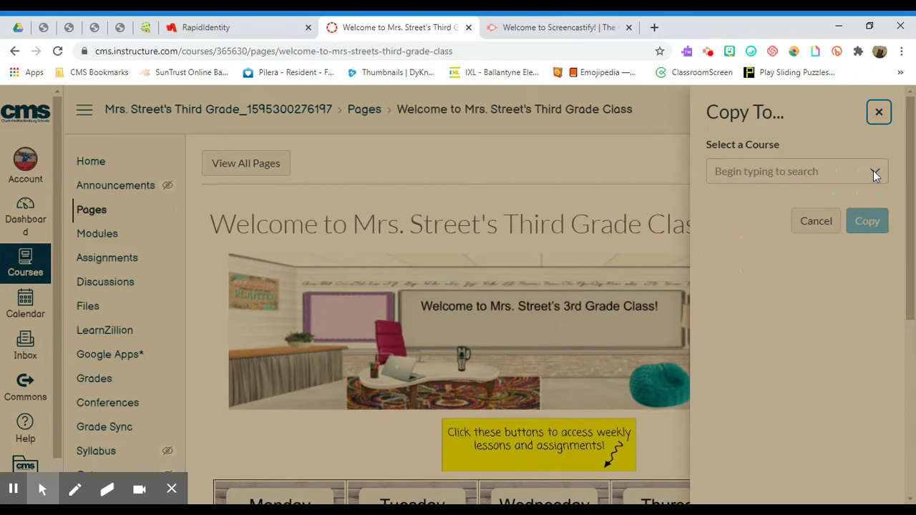
click(872, 171)
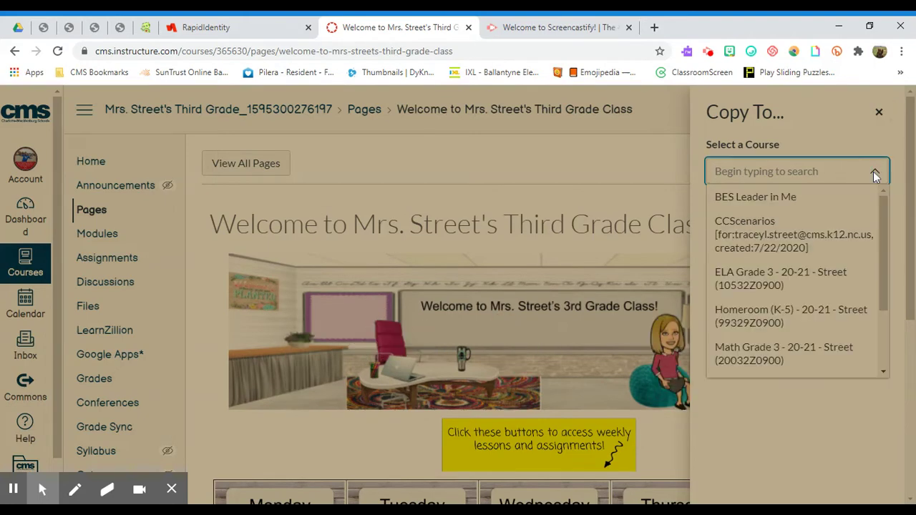
scroll(817, 308, down, 2)
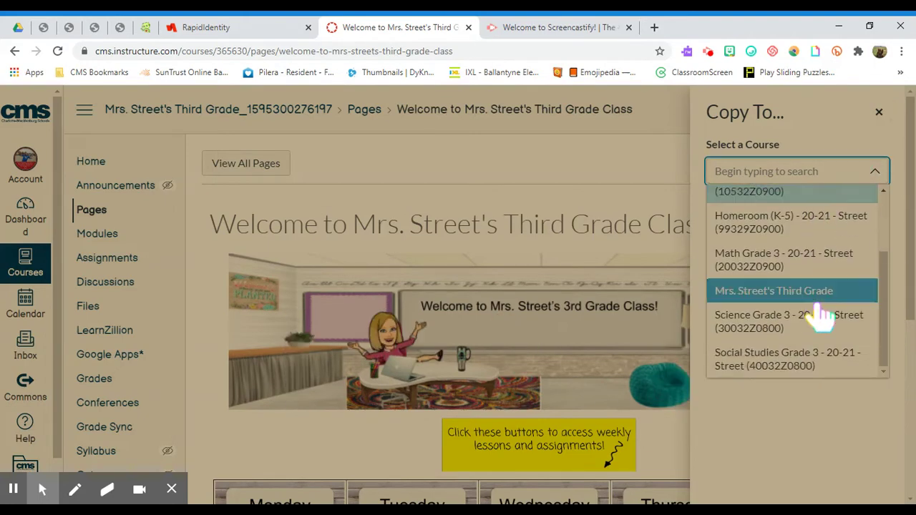
scroll(818, 350, down, 1)
scroll(803, 286, up, 1)
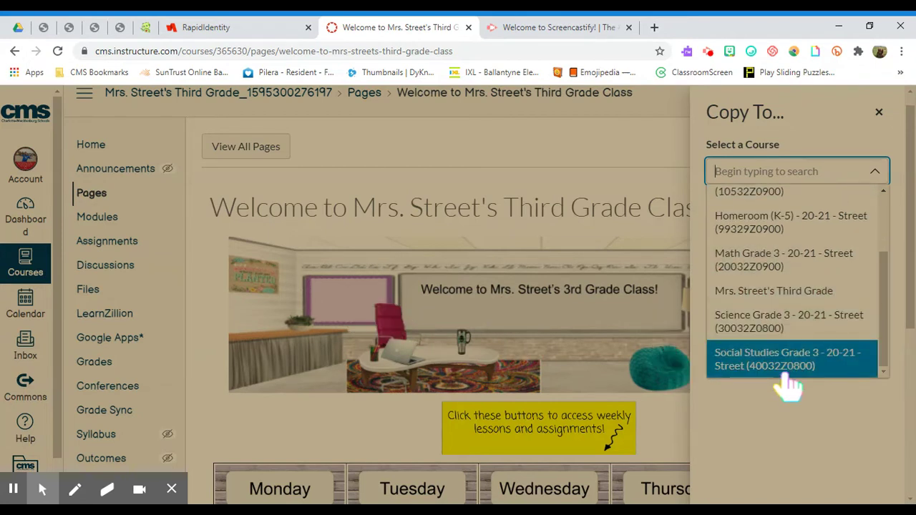
scroll(787, 285, up, 3)
scroll(787, 284, up, 1)
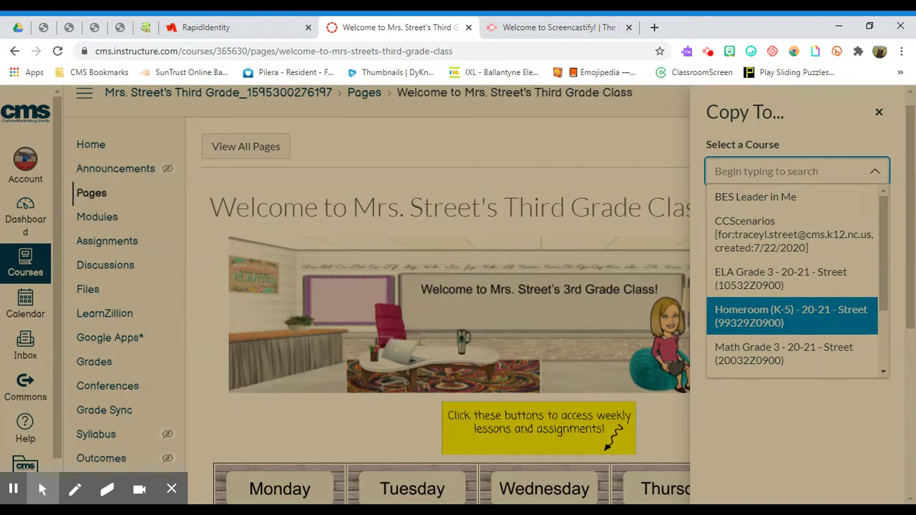
click(877, 170)
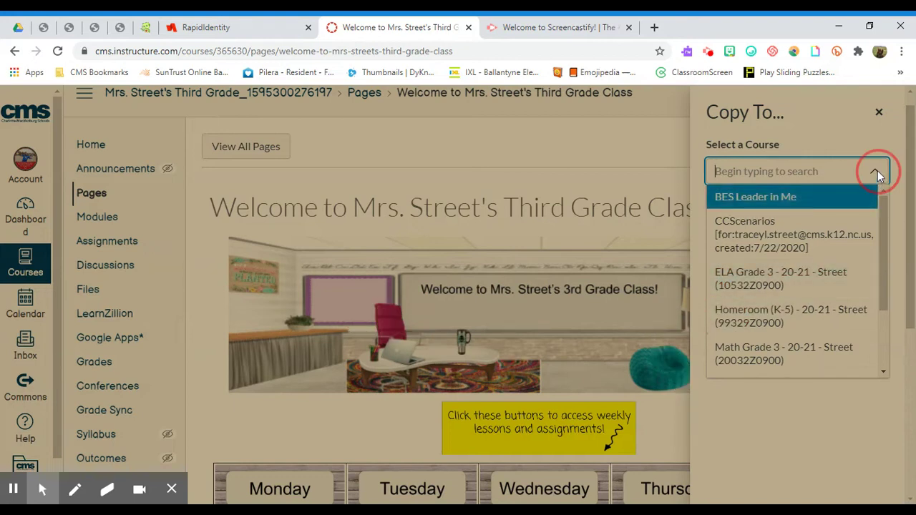
Close and reopen the Copy To panel, select Homeroom (K-5), then cancel the copy
click(878, 112)
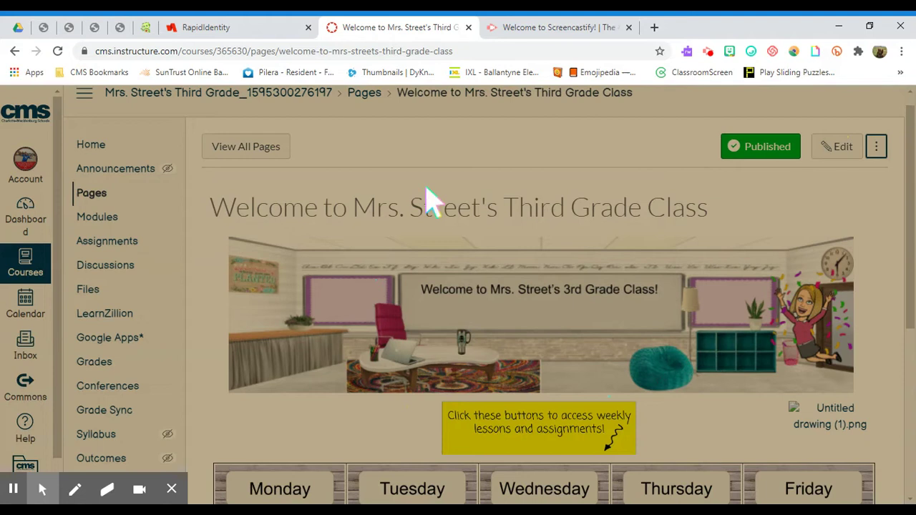
click(877, 151)
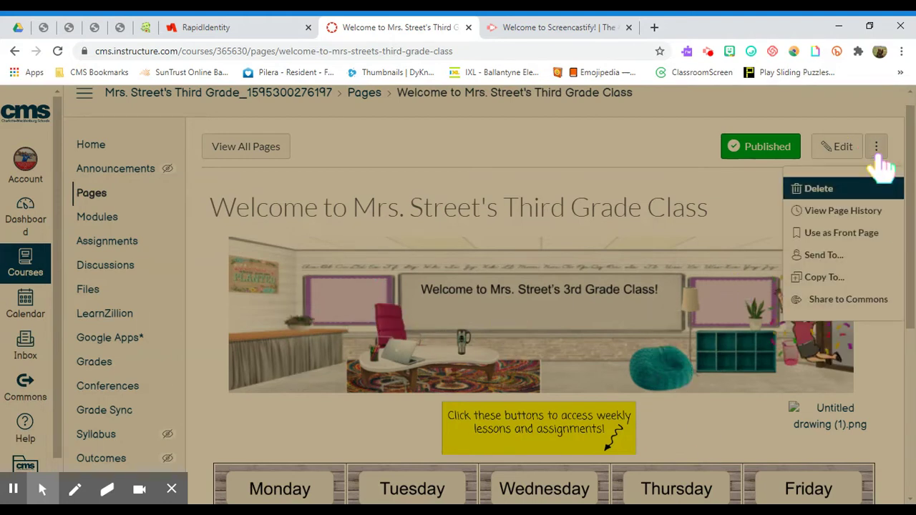
click(853, 279)
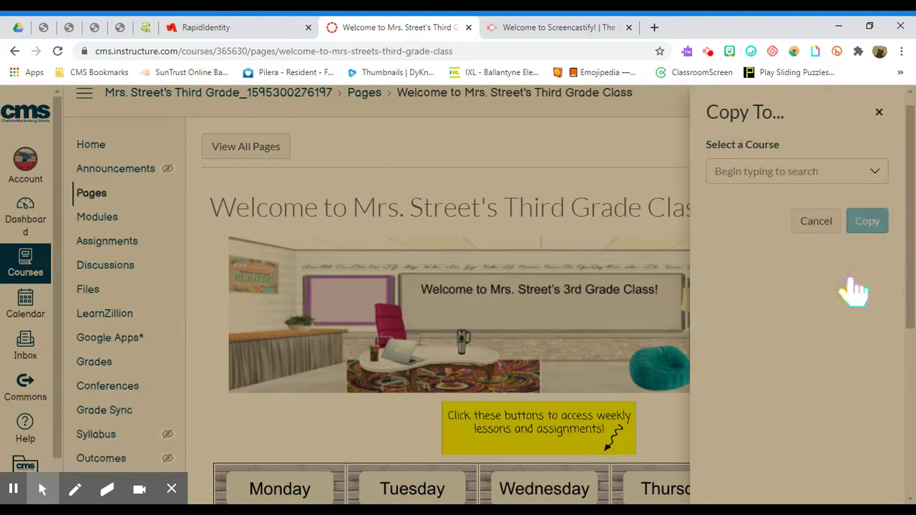
click(875, 169)
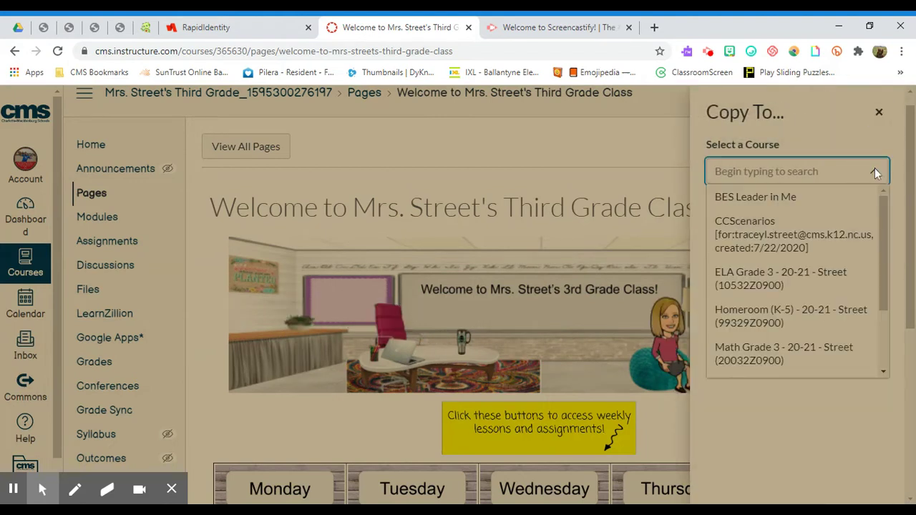
click(844, 328)
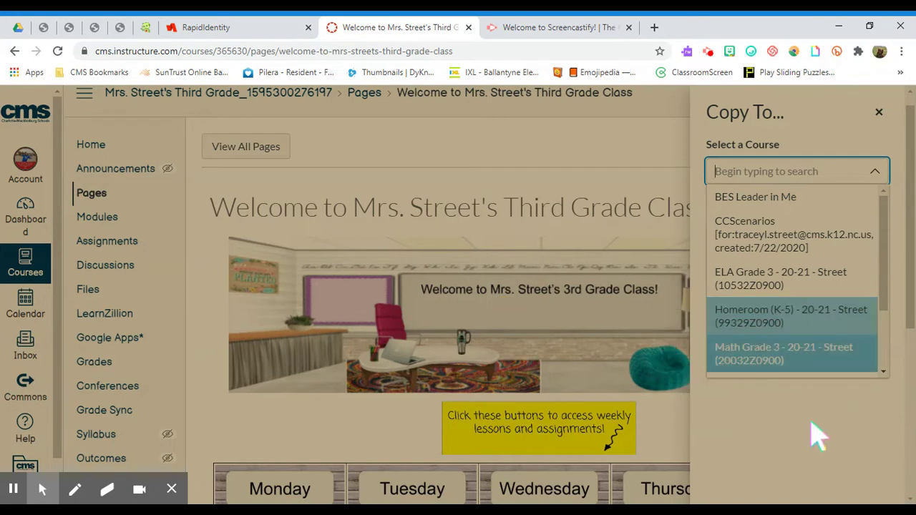
click(816, 223)
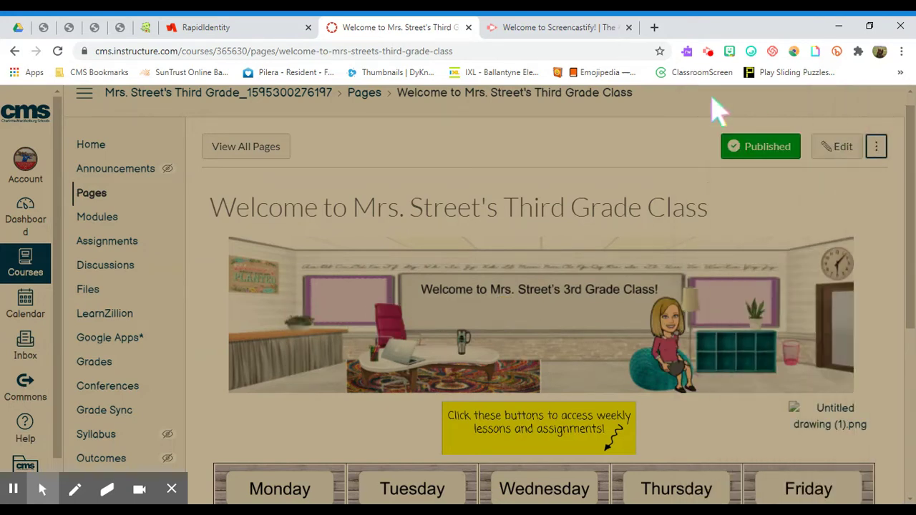
Return to the Dashboard and scroll the course cards to find Homeroom (K-5)
click(26, 227)
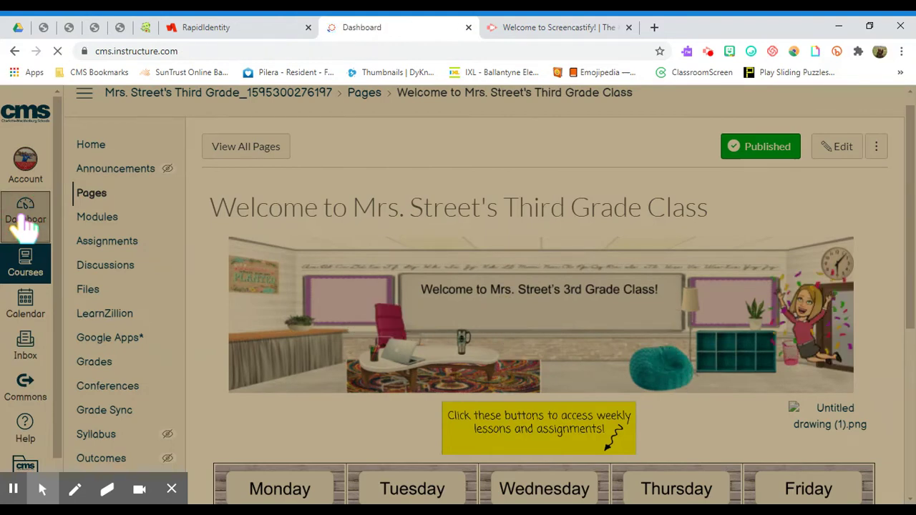
scroll(506, 312, down, 12)
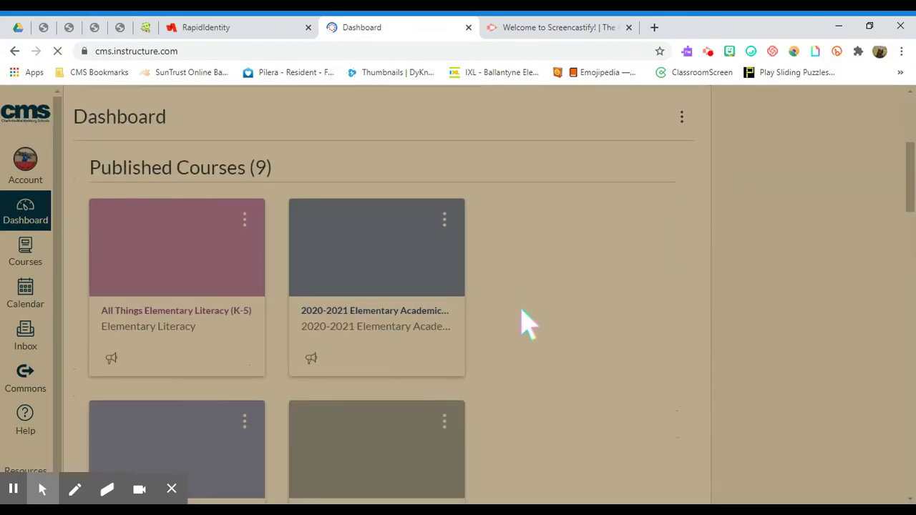
scroll(524, 326, down, 9)
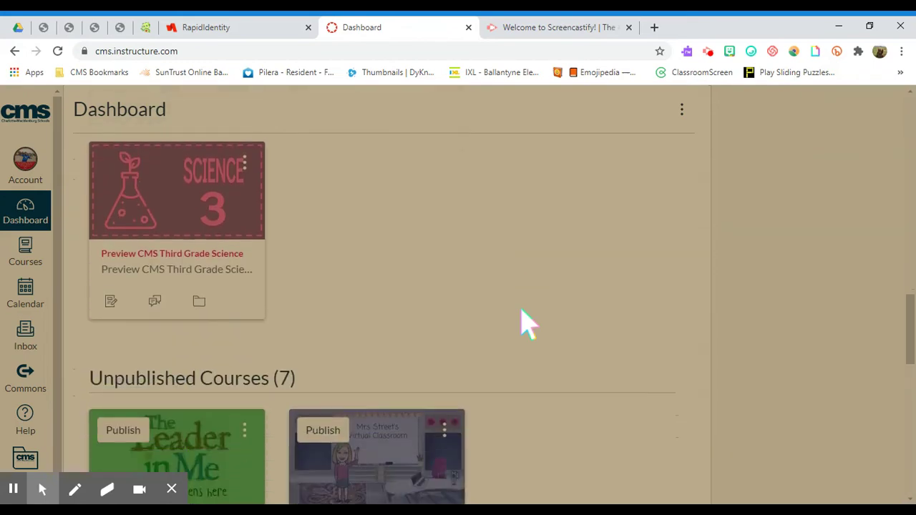
scroll(525, 324, down, 2)
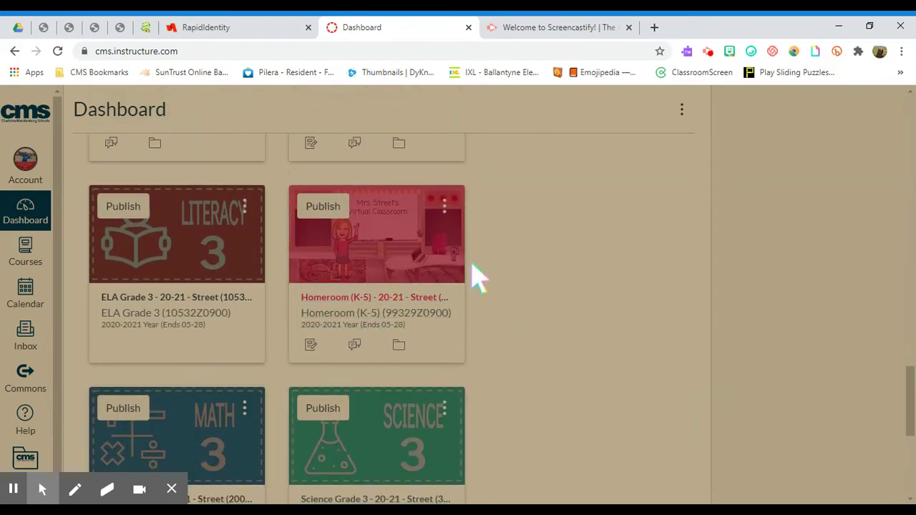
scroll(429, 229, up, 3)
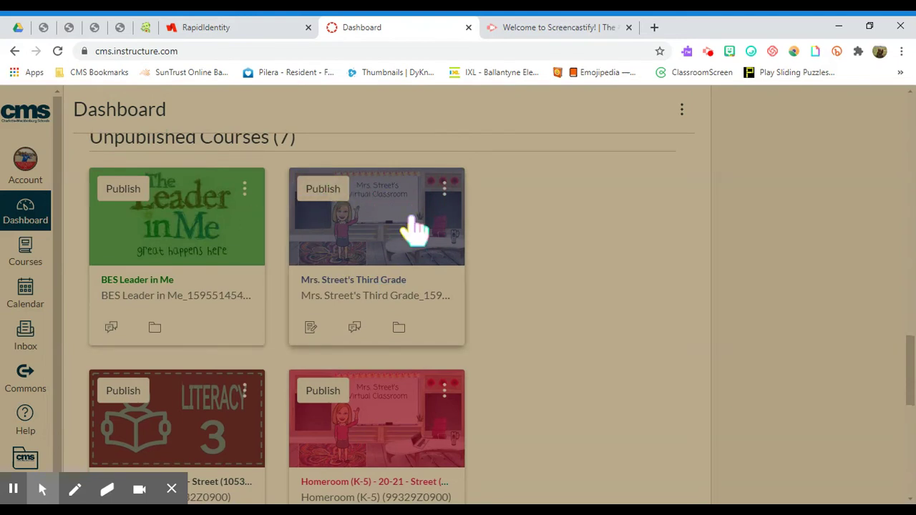
scroll(589, 337, down, 3)
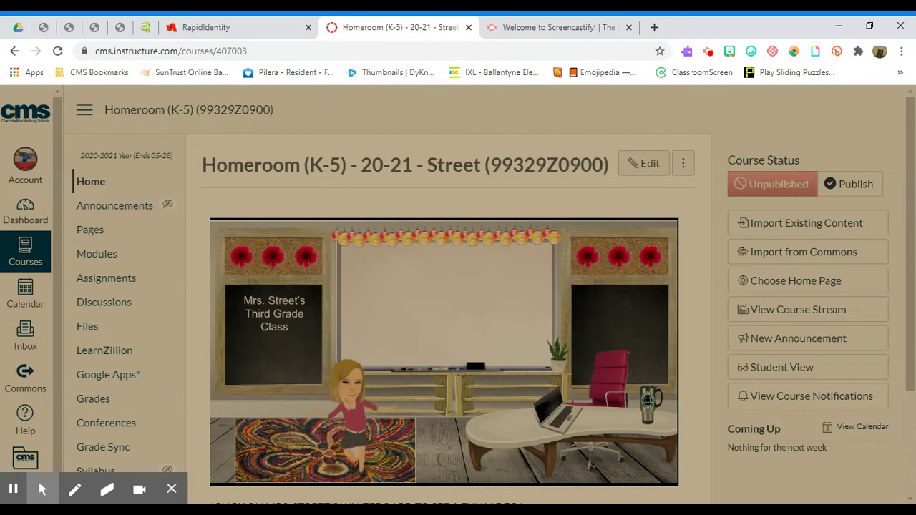
Scroll the Homeroom (K-5) home page to view its Daily Lessons, teacher and Canvas Tips buttons
scroll(364, 278, down, 2)
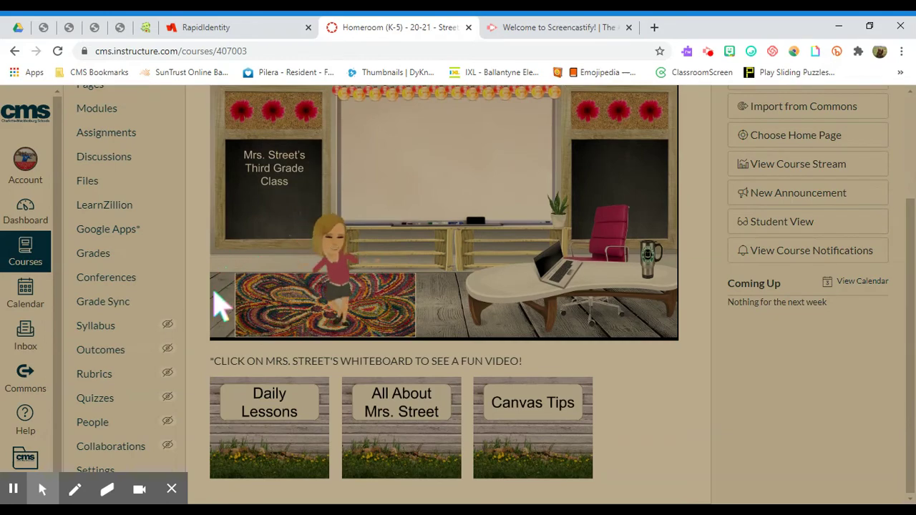
scroll(468, 190, up, 2)
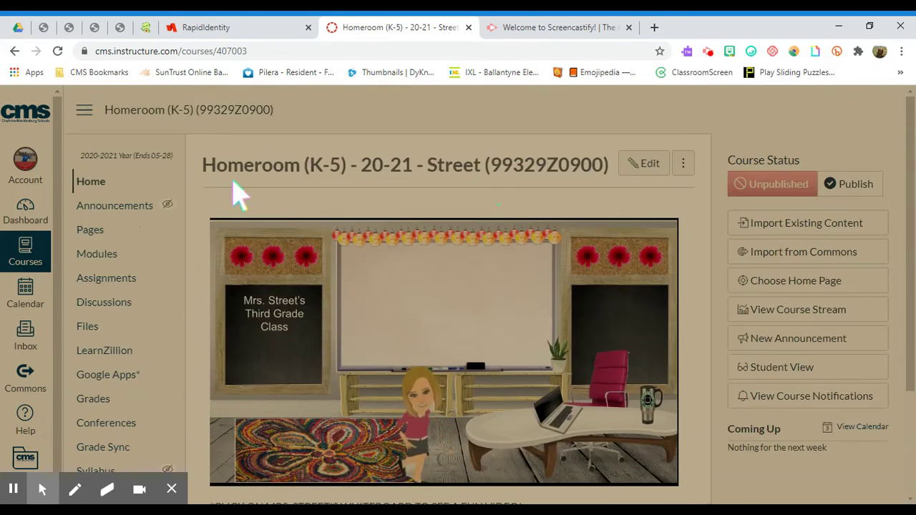
scroll(379, 170, down, 2)
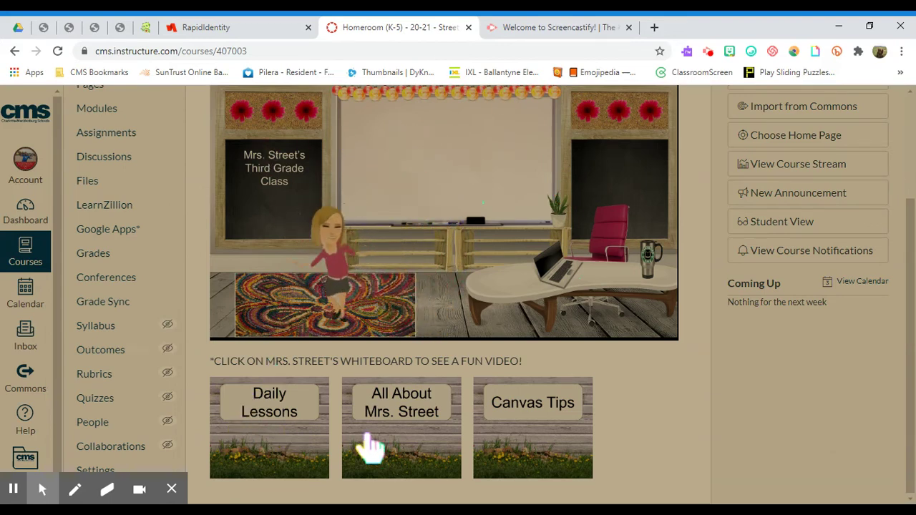
Open the Daily Lessons and Activities page and scroll down to its subject buttons
click(278, 434)
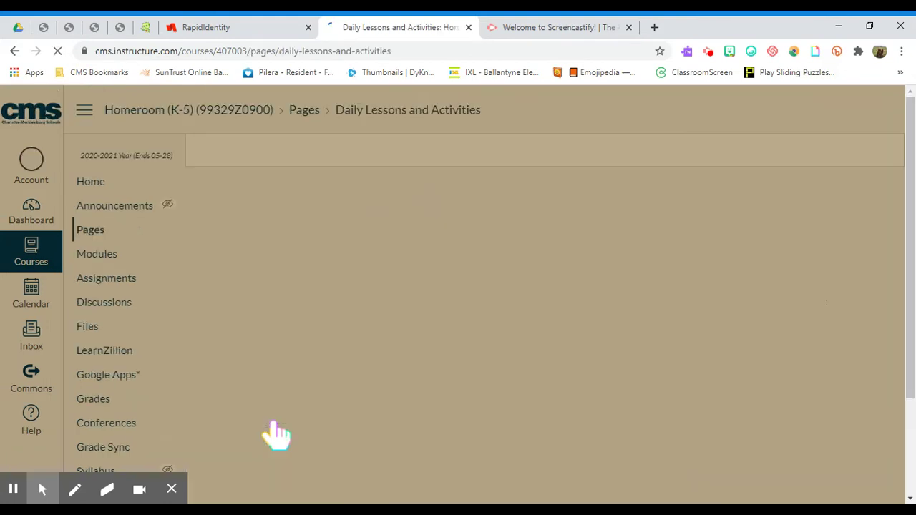
scroll(593, 372, down, 3)
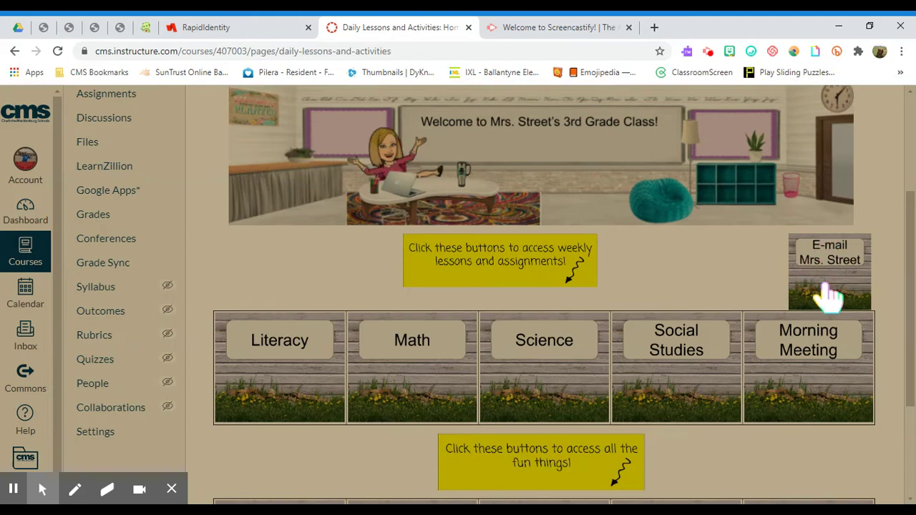
scroll(245, 364, down, 2)
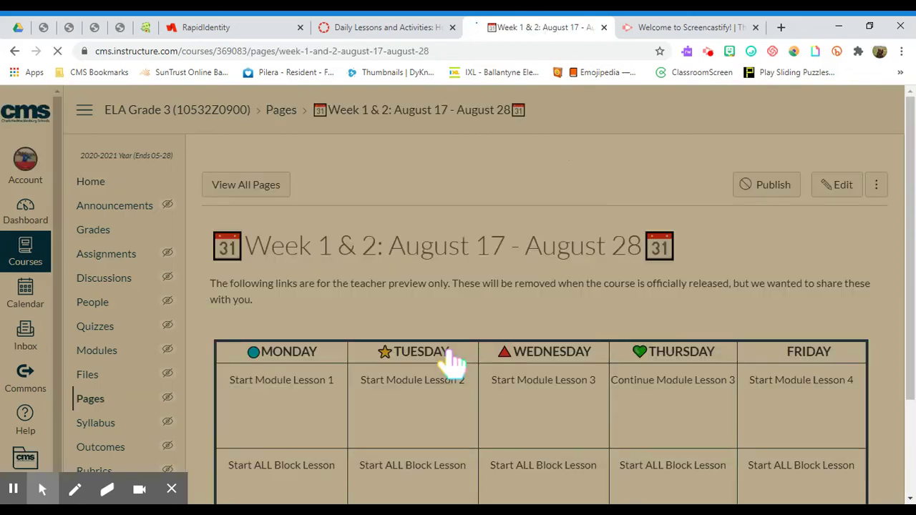
Scroll the ELA Grade 3 Week 1 & 2 page down to its weekday lesson grid
scroll(343, 310, down, 2)
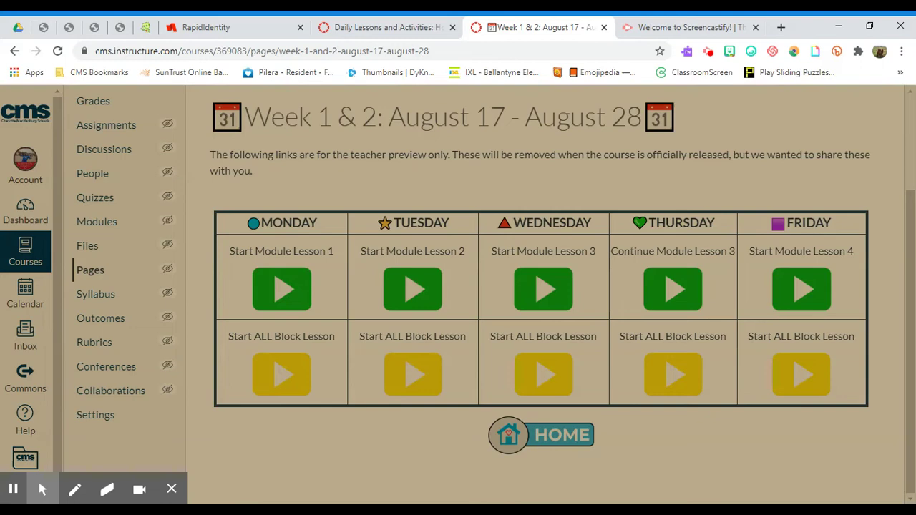
Return to the Homeroom Daily Lessons page via HOME and scroll to its subject buttons
click(518, 434)
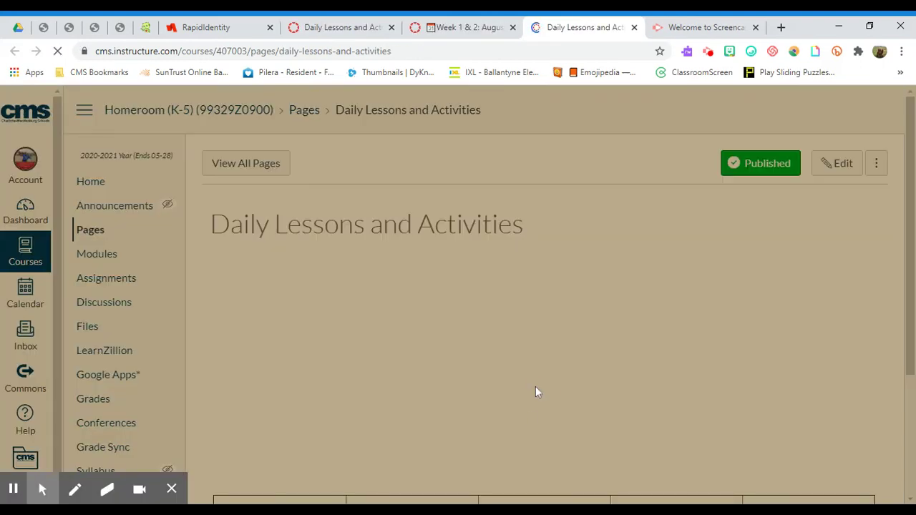
scroll(572, 337, down, 5)
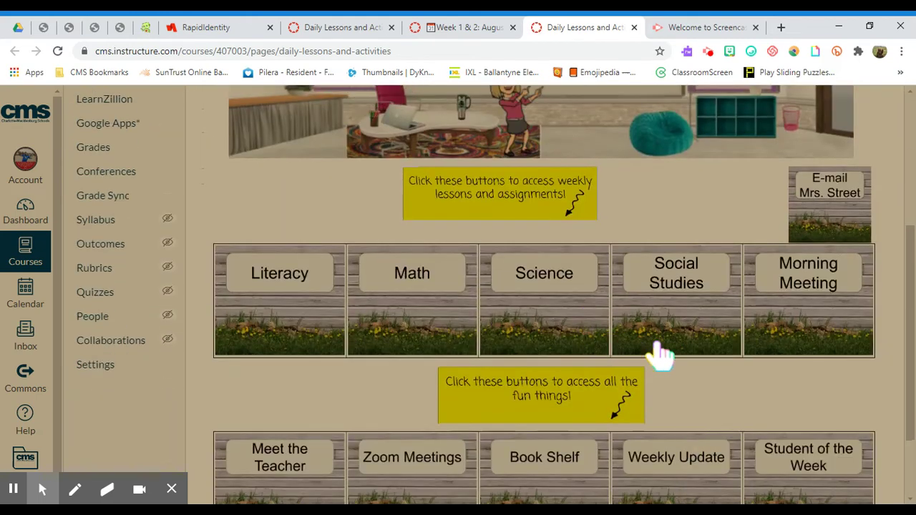
scroll(691, 372, up, 1)
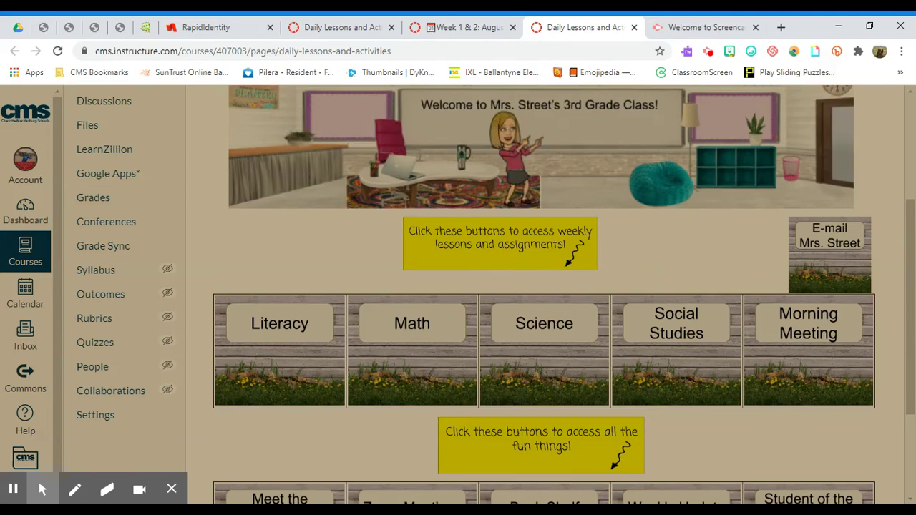
scroll(797, 364, down, 2)
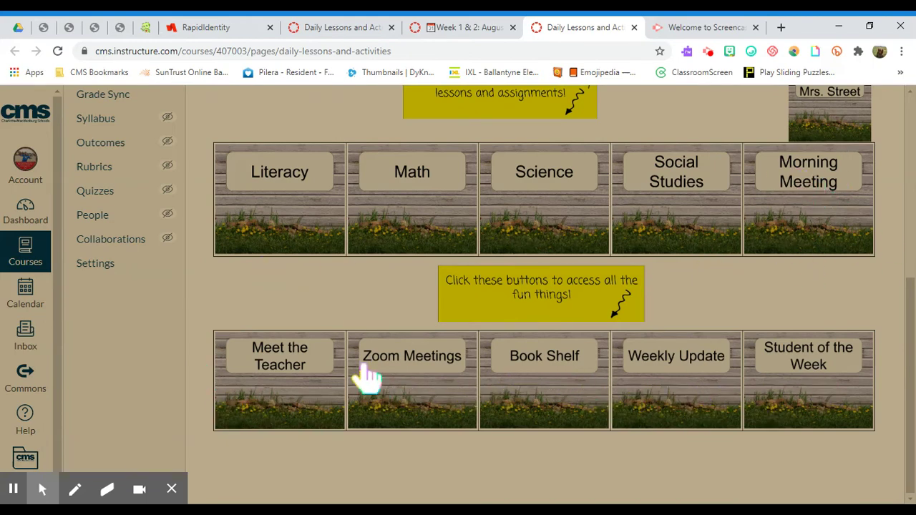
scroll(280, 364, up, 5)
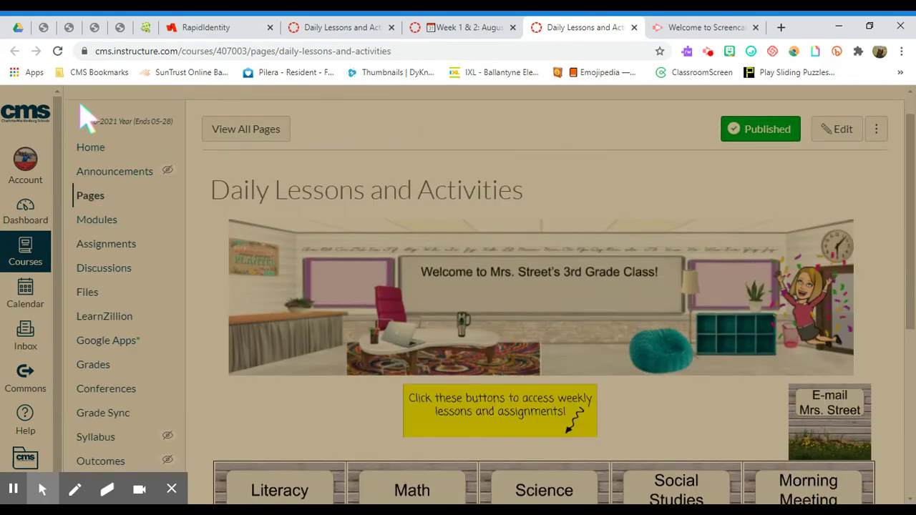
scroll(306, 407, down, 3)
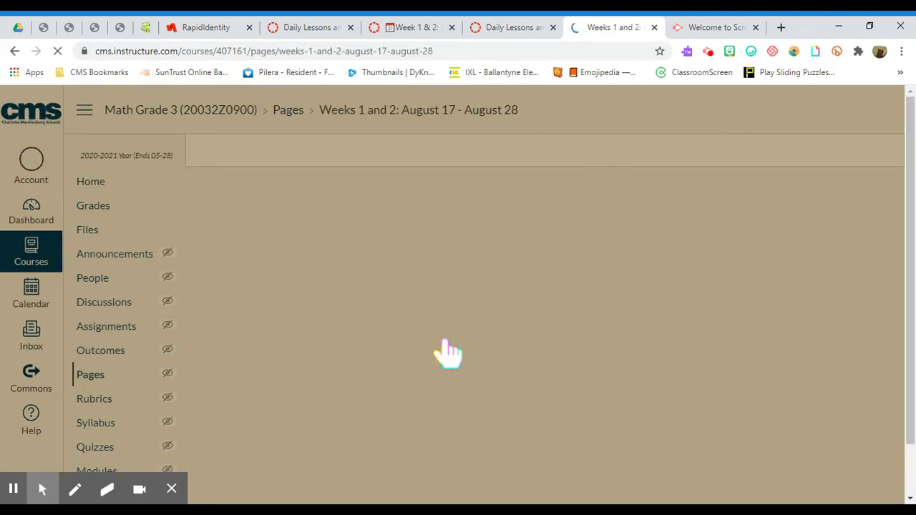
Scroll the Math Grade 3 Weeks 1 and 2 page and return via HOME to Daily Lessons
scroll(544, 374, down, 3)
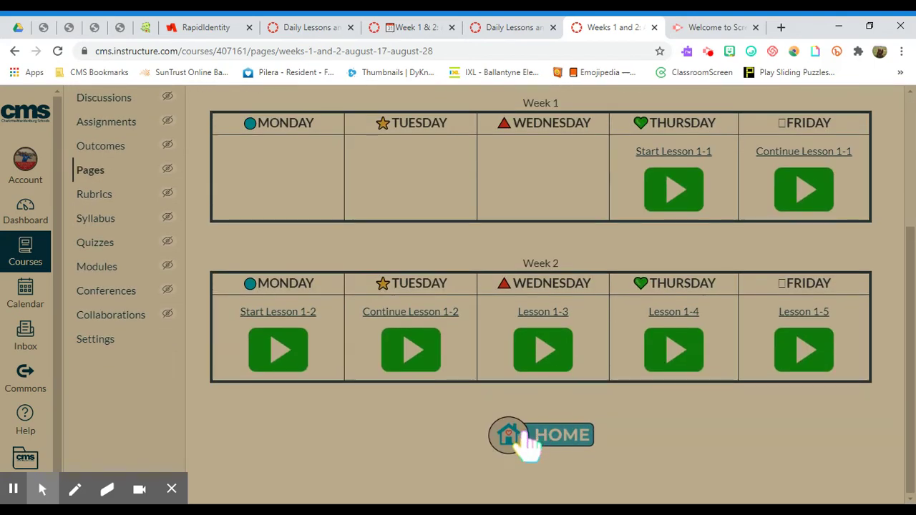
click(524, 435)
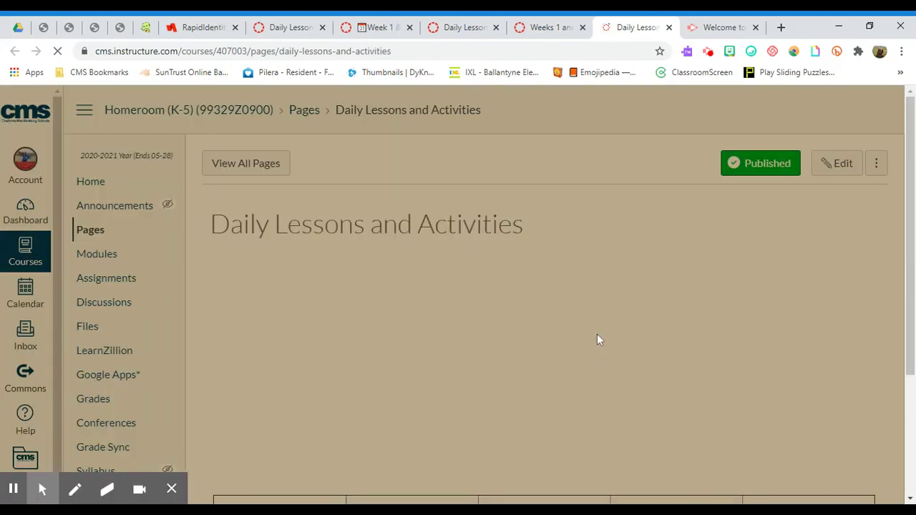
scroll(572, 331, down, 3)
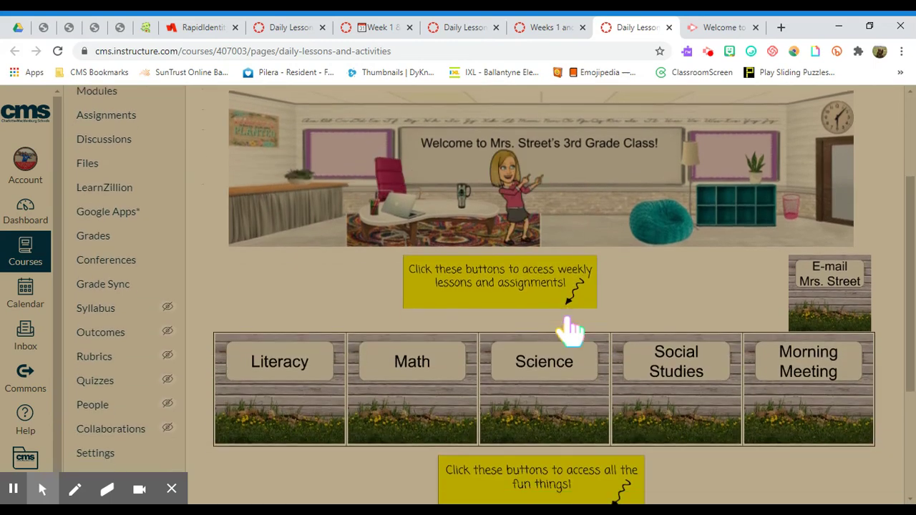
scroll(570, 331, down, 2)
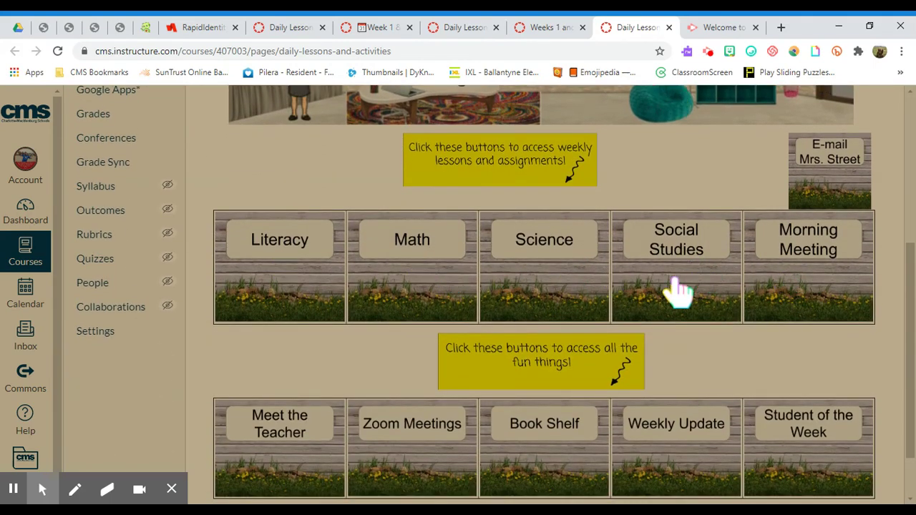
scroll(759, 429, up, 2)
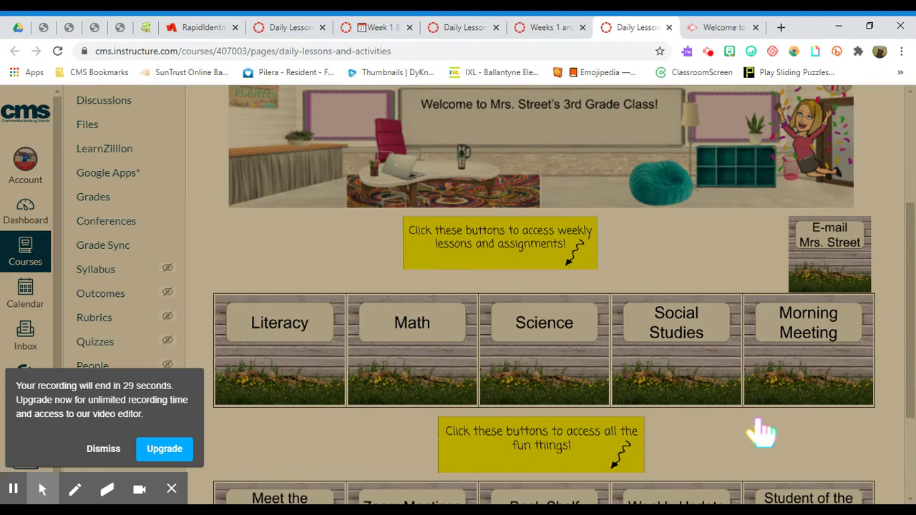
scroll(760, 423, up, 3)
scroll(651, 352, down, 3)
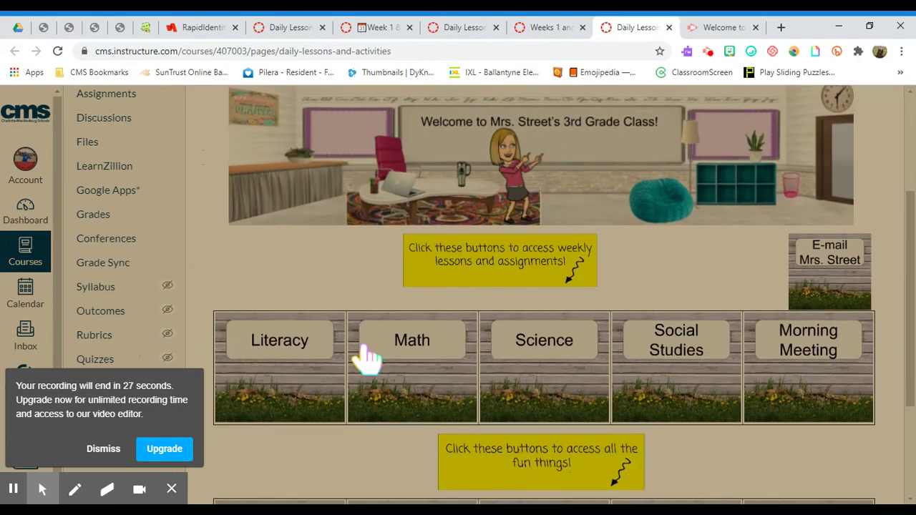
scroll(367, 358, up, 3)
scroll(429, 350, down, 3)
scroll(433, 366, up, 3)
scroll(444, 368, down, 5)
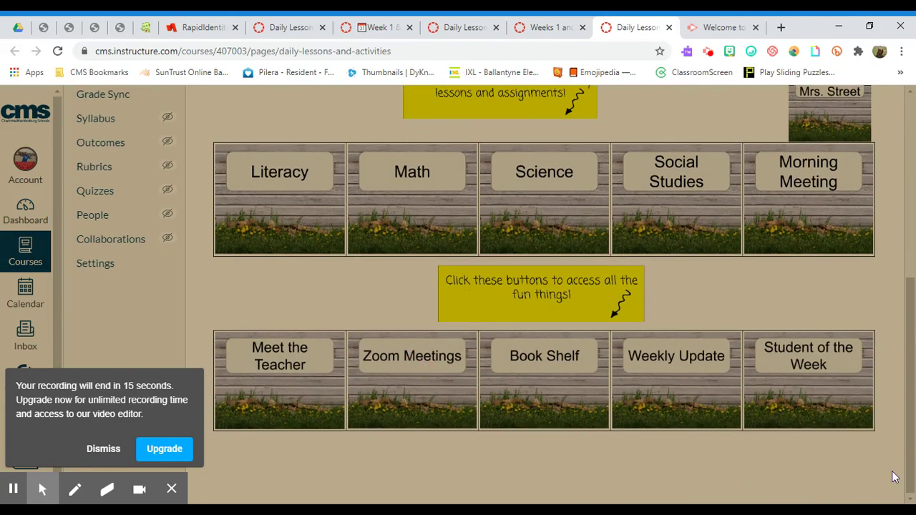
scroll(895, 478, up, 2)
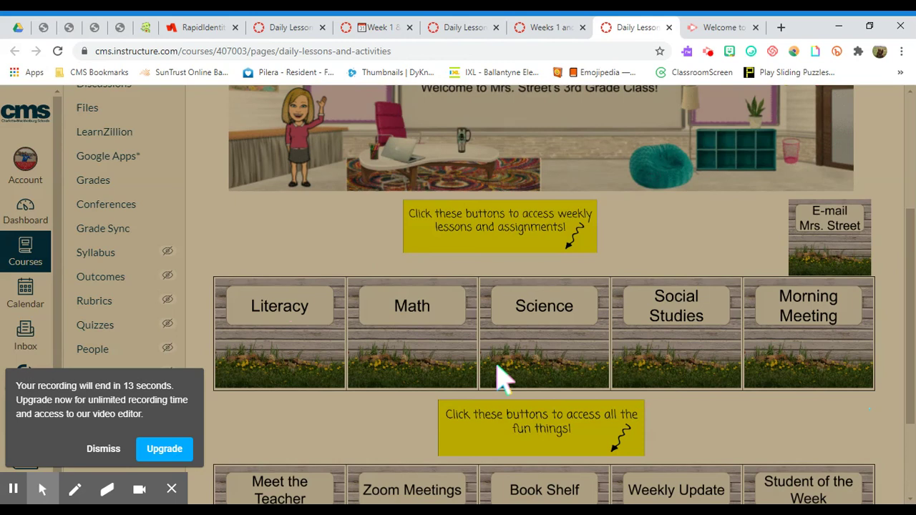